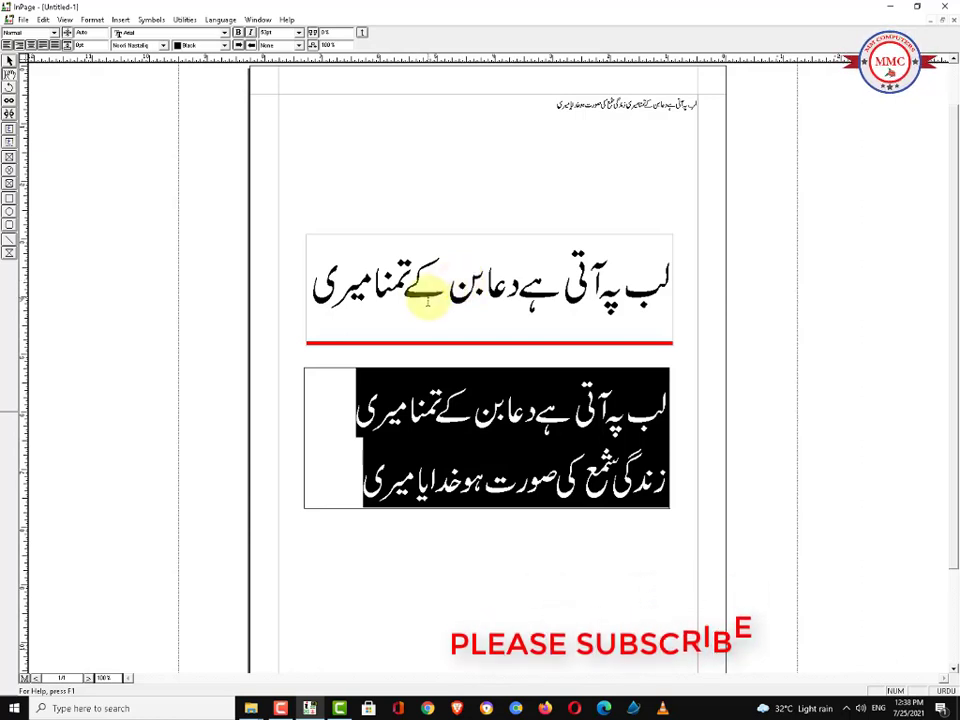
- Move the two-line verse text box farther down the page, away from the upper text box
click(10, 61)
click(466, 395)
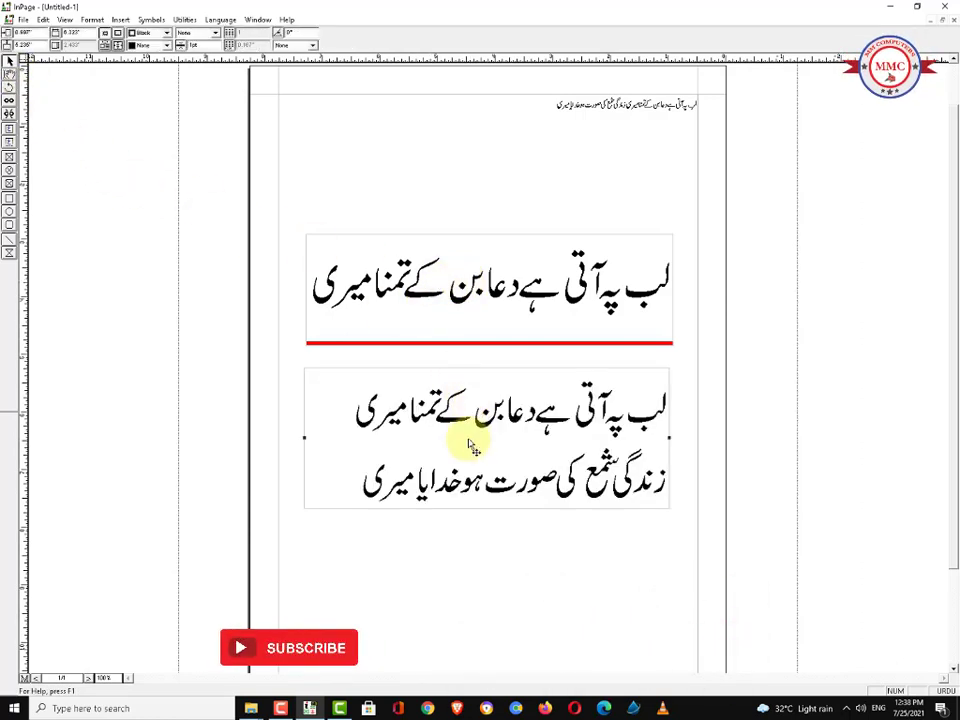
drag(472, 447, 461, 559)
- Enlarge the upper text box to about 7.145" wide and 4.51" high so both verse lines fit
click(435, 332)
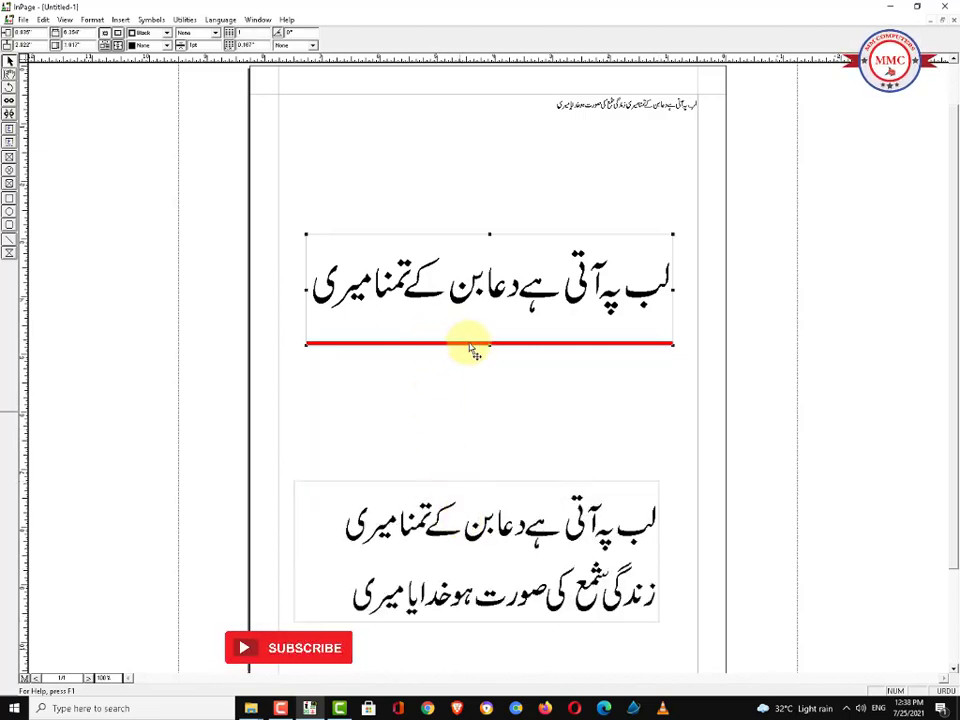
drag(489, 343, 490, 424)
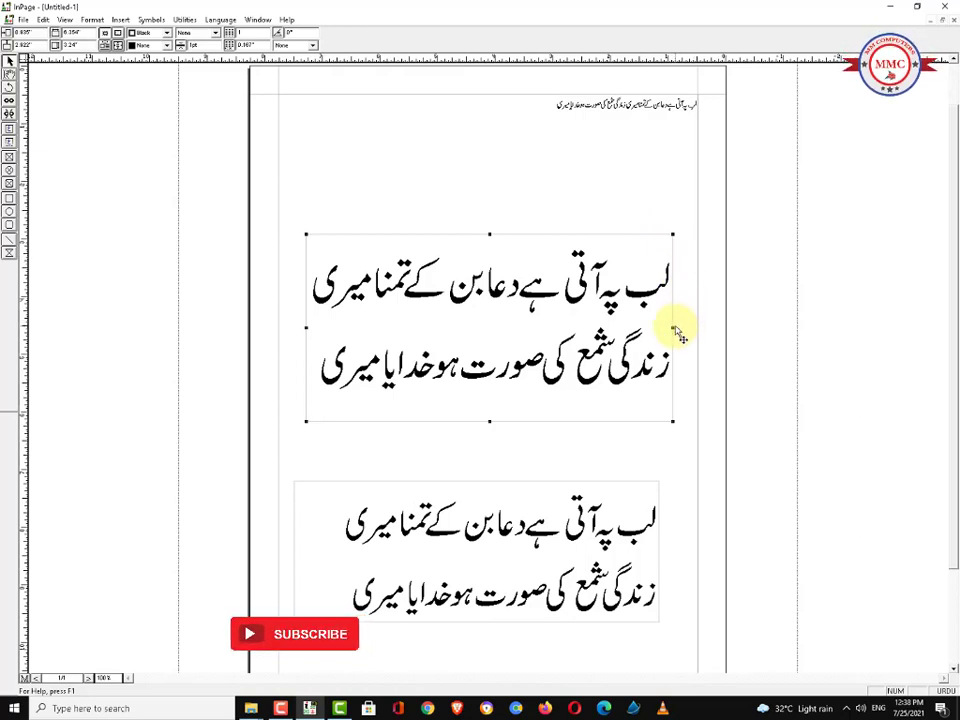
drag(673, 328, 691, 321)
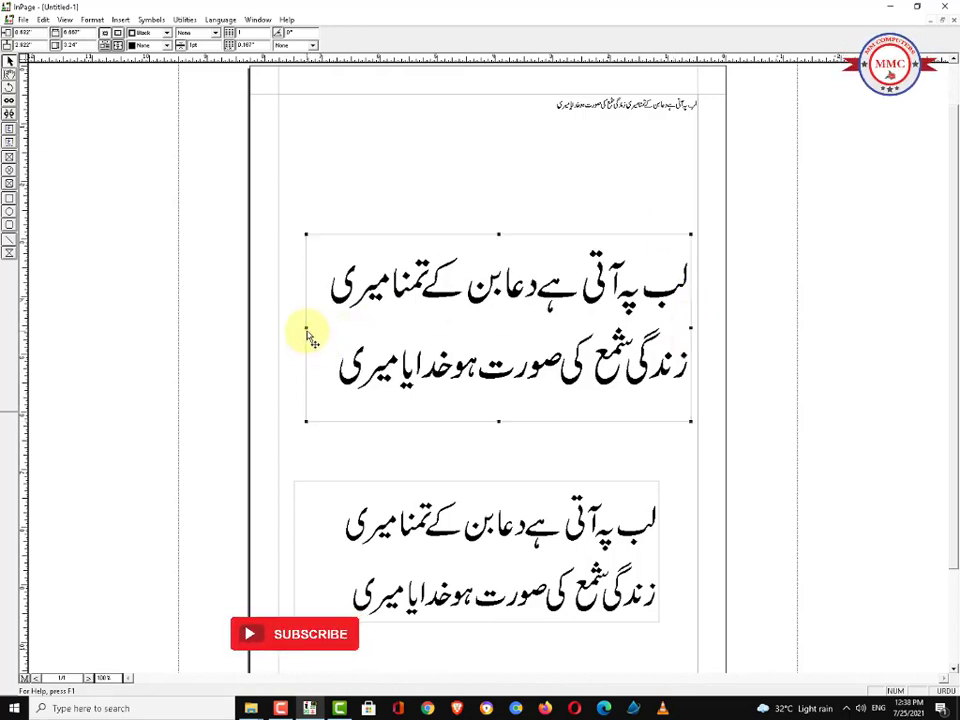
drag(306, 328, 279, 332)
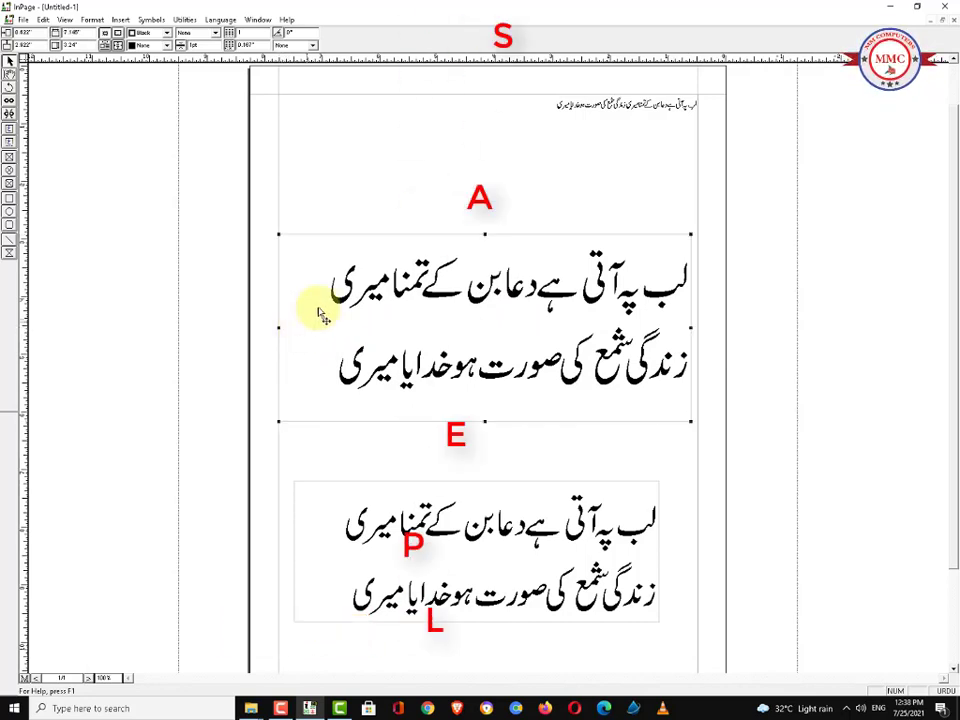
drag(489, 229, 480, 160)
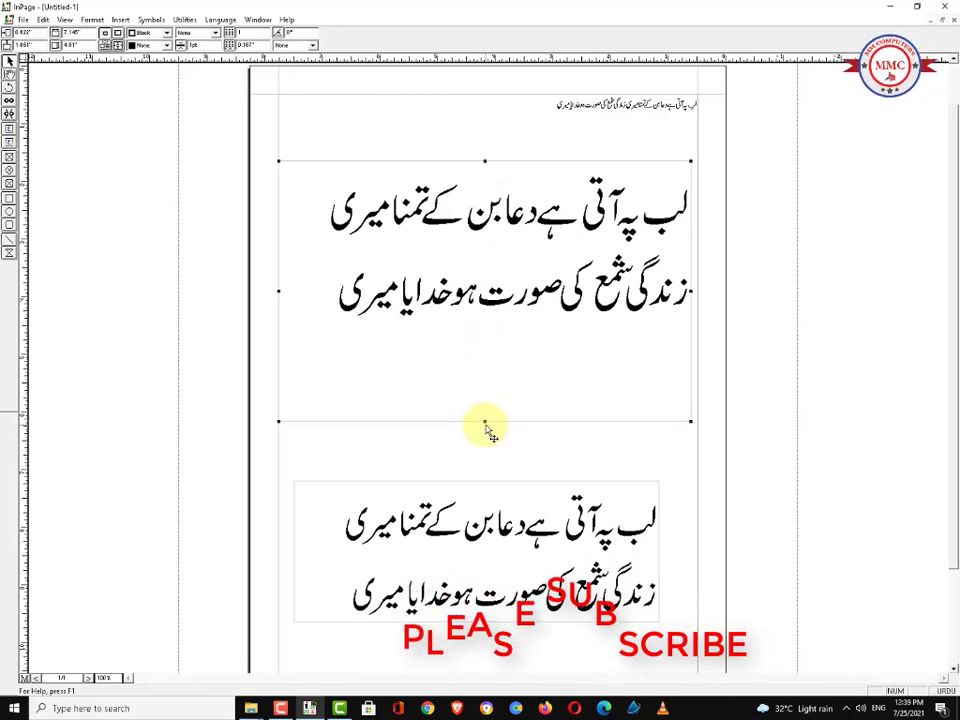
double_click(486, 420)
click(487, 422)
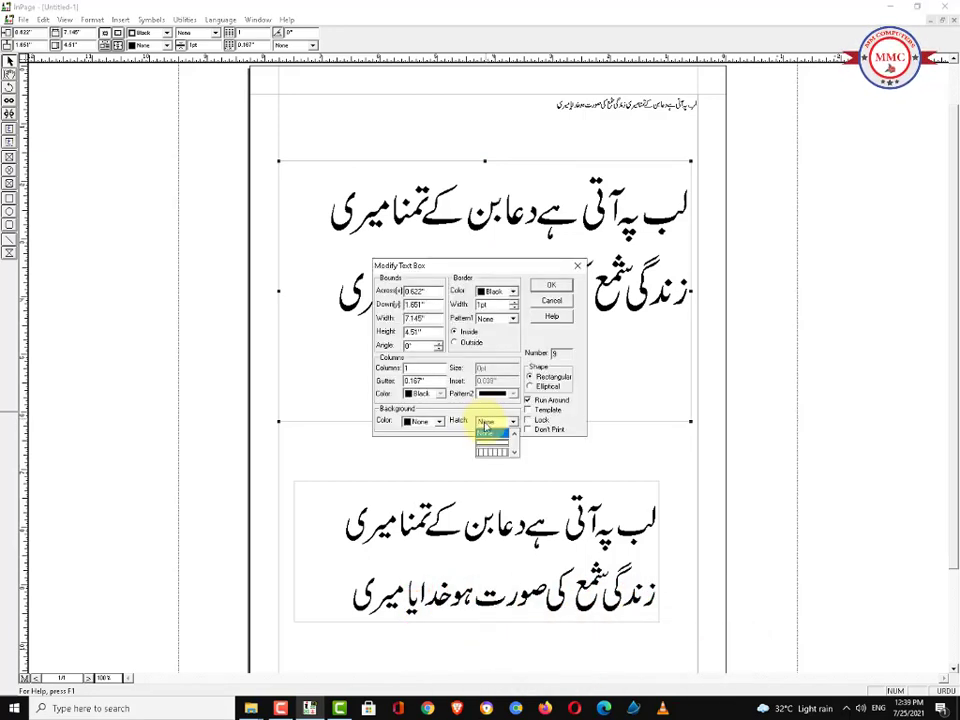
click(531, 452)
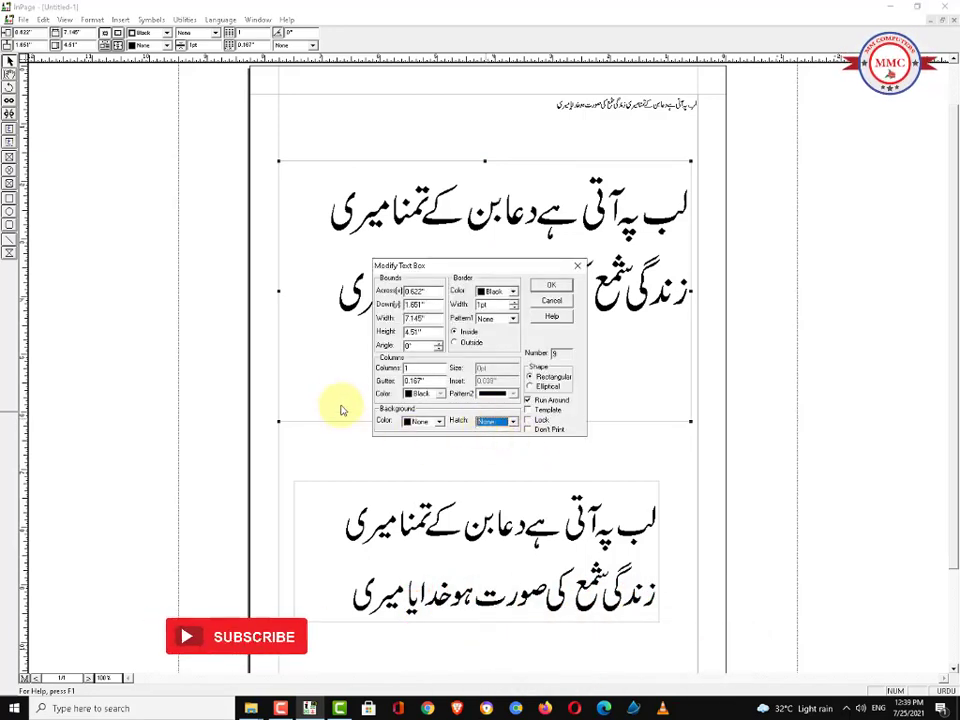
click(560, 303)
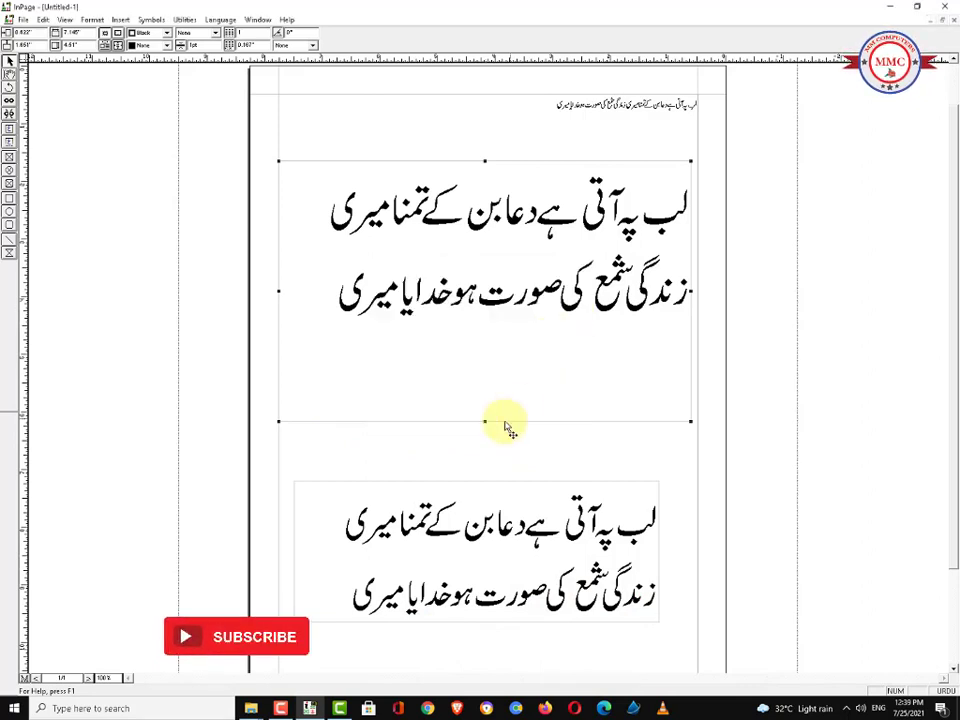
- Extend the upper text box to about 4.99" high and widen the lower box to span both page margins
mouse_move(486, 437)
mouse_down()
mouse_move(489, 461)
mouse_move(491, 416)
mouse_move(491, 448)
mouse_up()
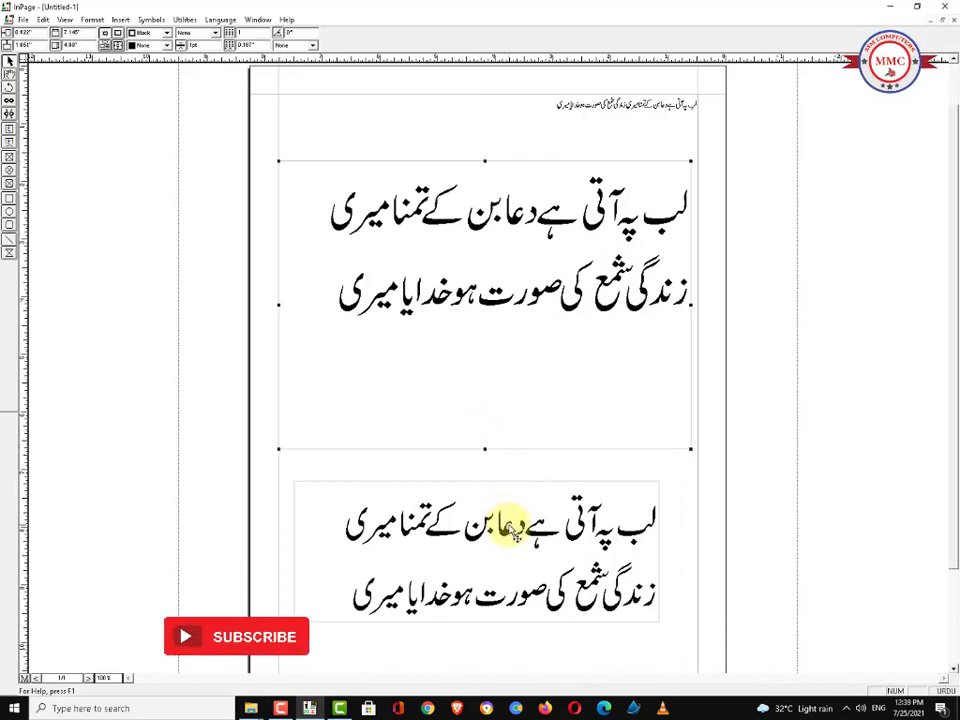
click(507, 522)
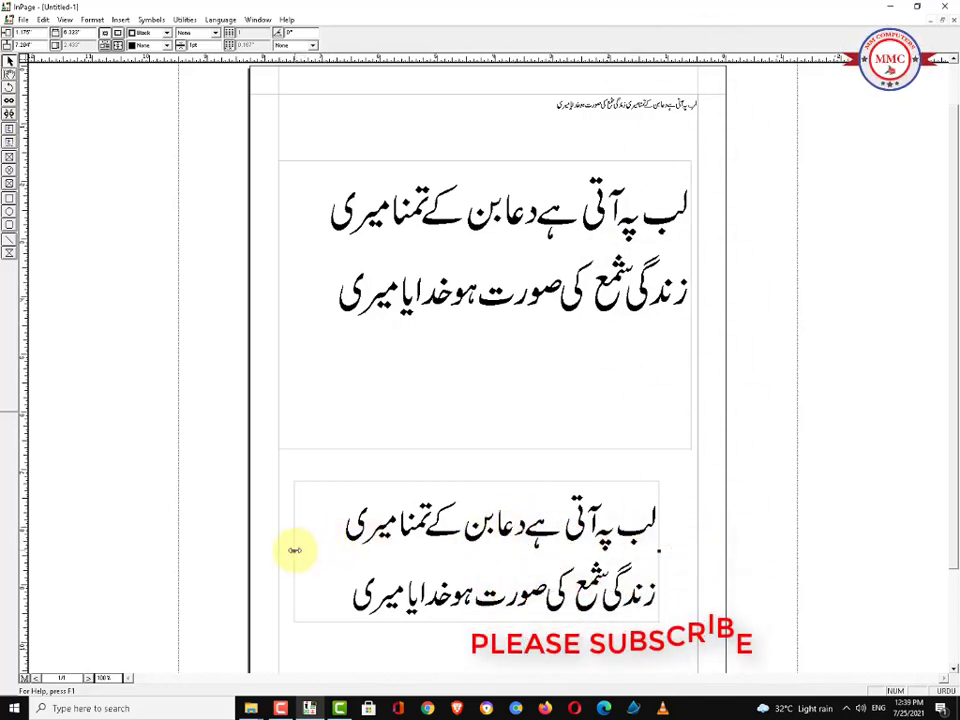
drag(289, 551, 281, 553)
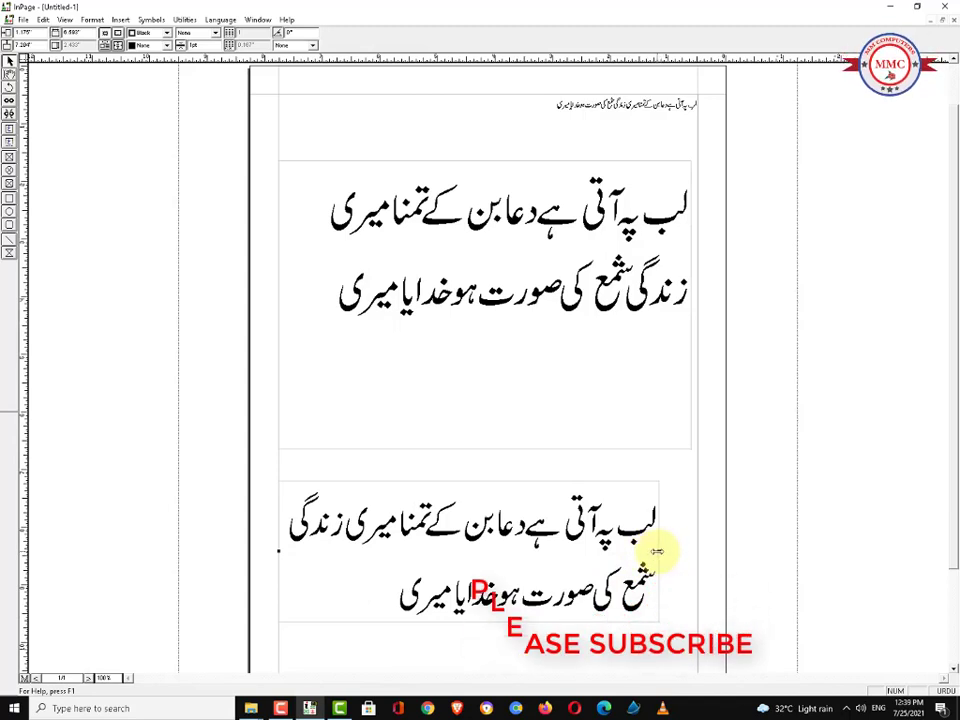
drag(659, 551, 695, 558)
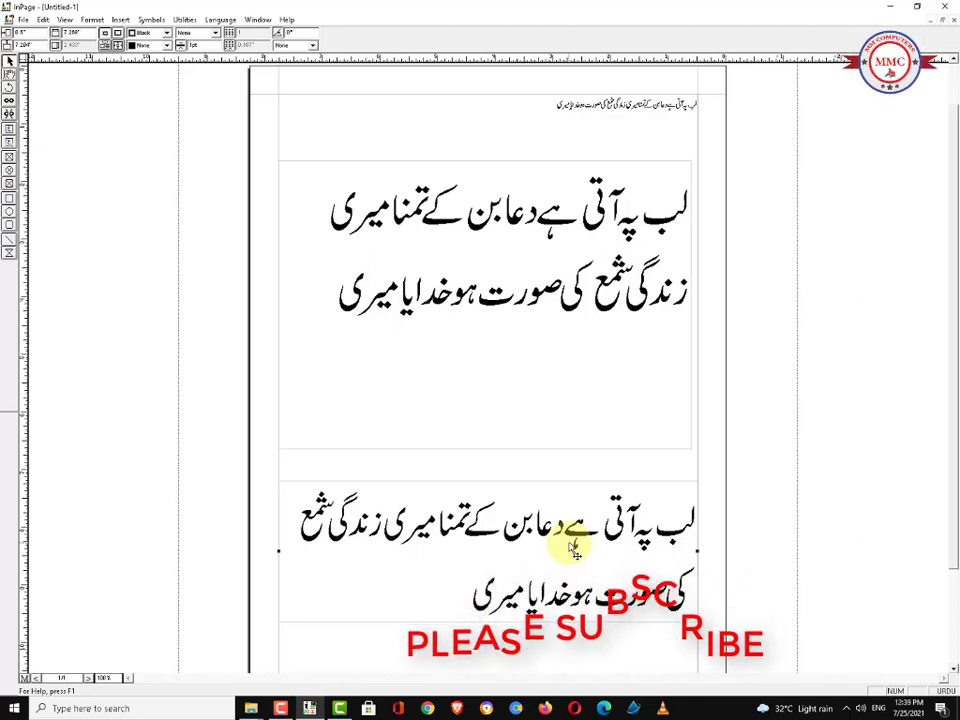
- Narrow the lower text box to about 5.695" wide, keeping it against the right page margin
click(450, 452)
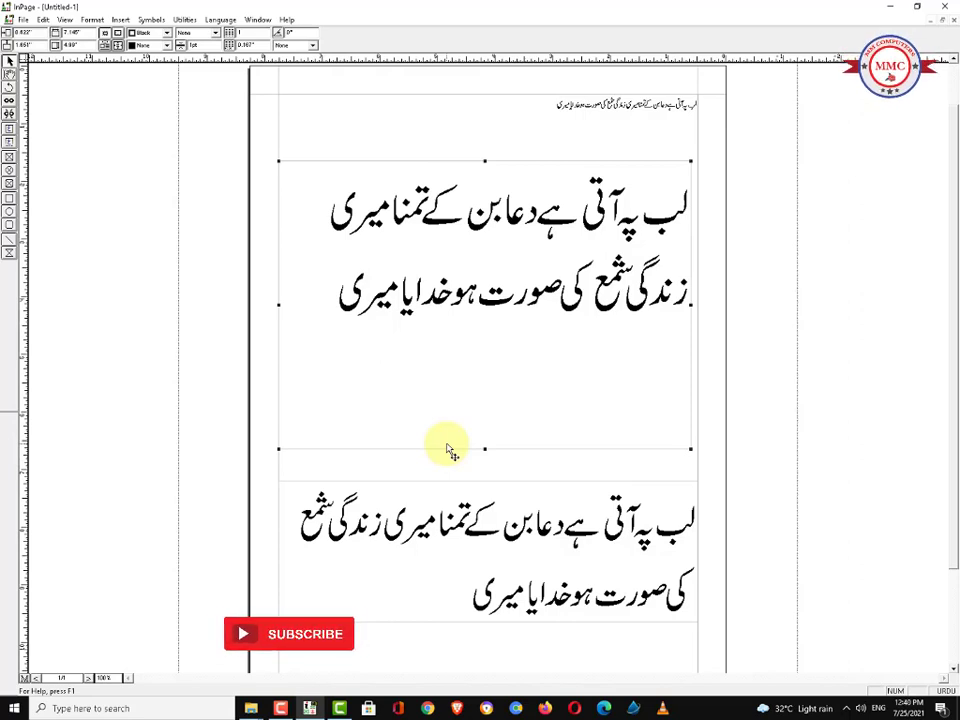
click(435, 525)
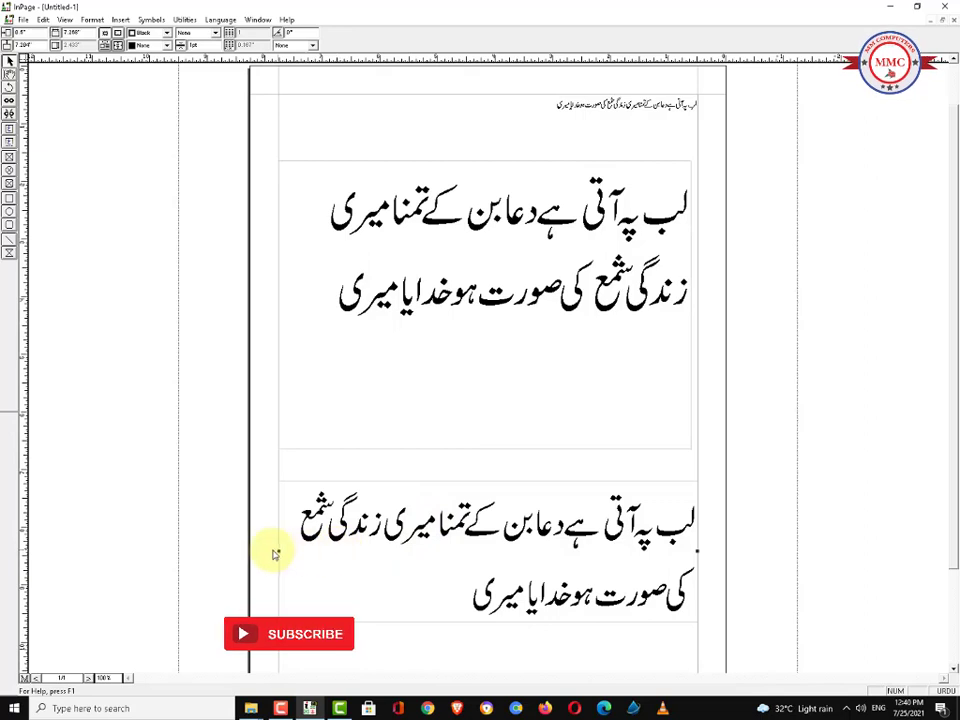
drag(281, 553, 376, 586)
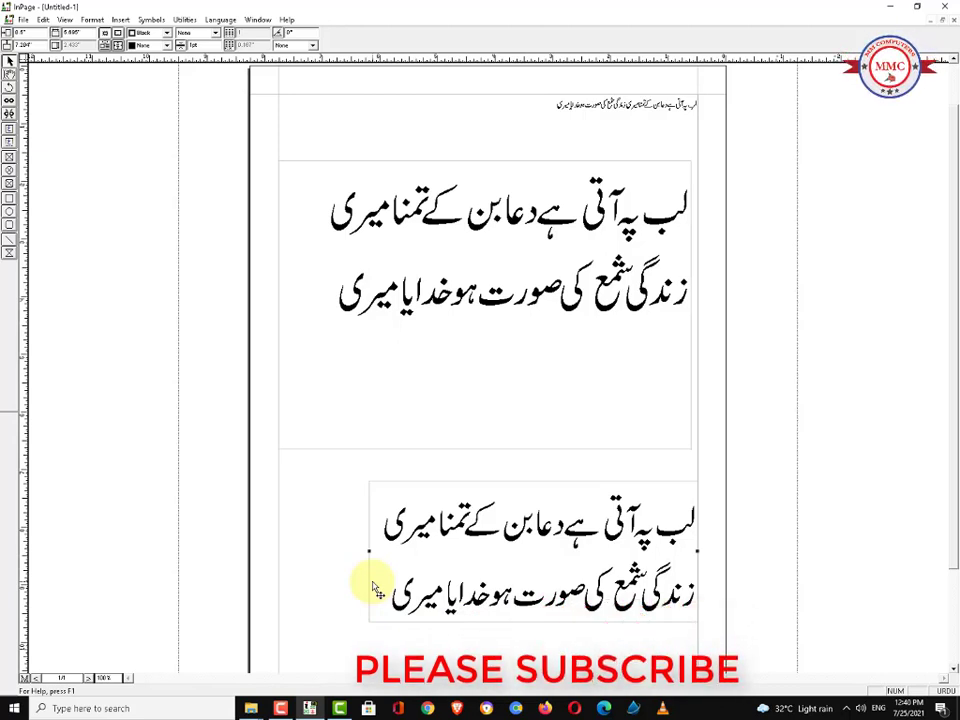
- Reposition the upper text box to about 0.622" across and 1.547" down
click(422, 440)
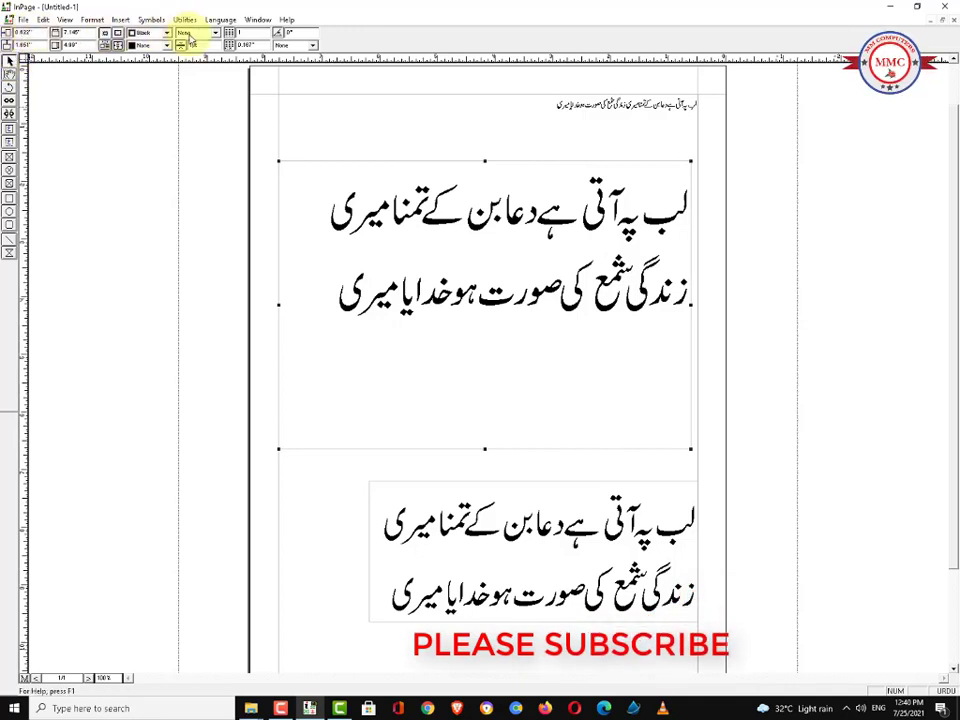
click(395, 522)
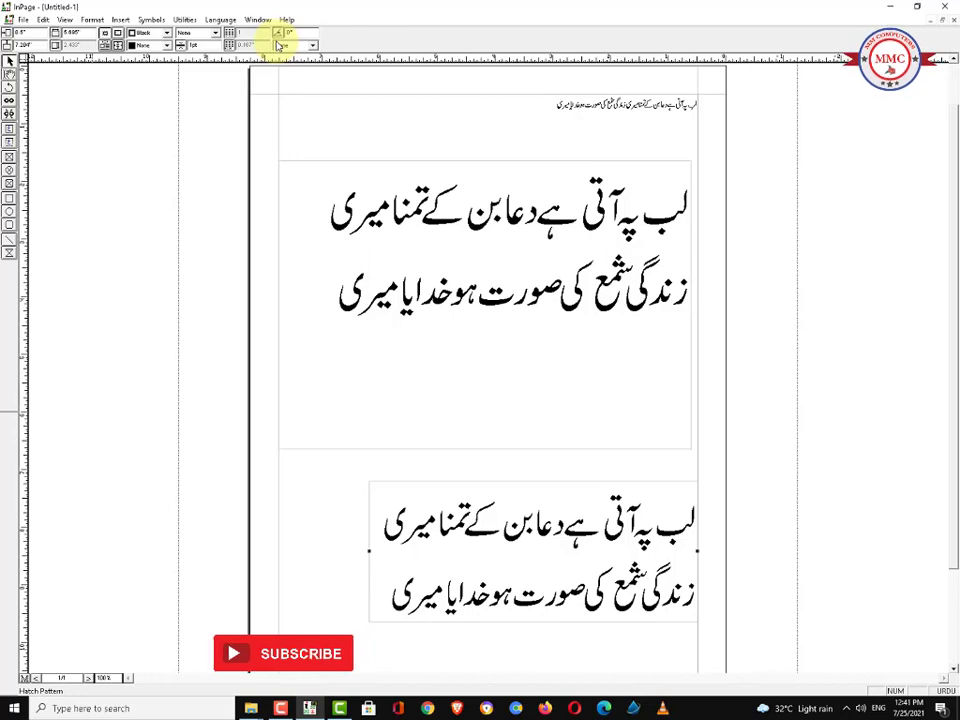
click(315, 285)
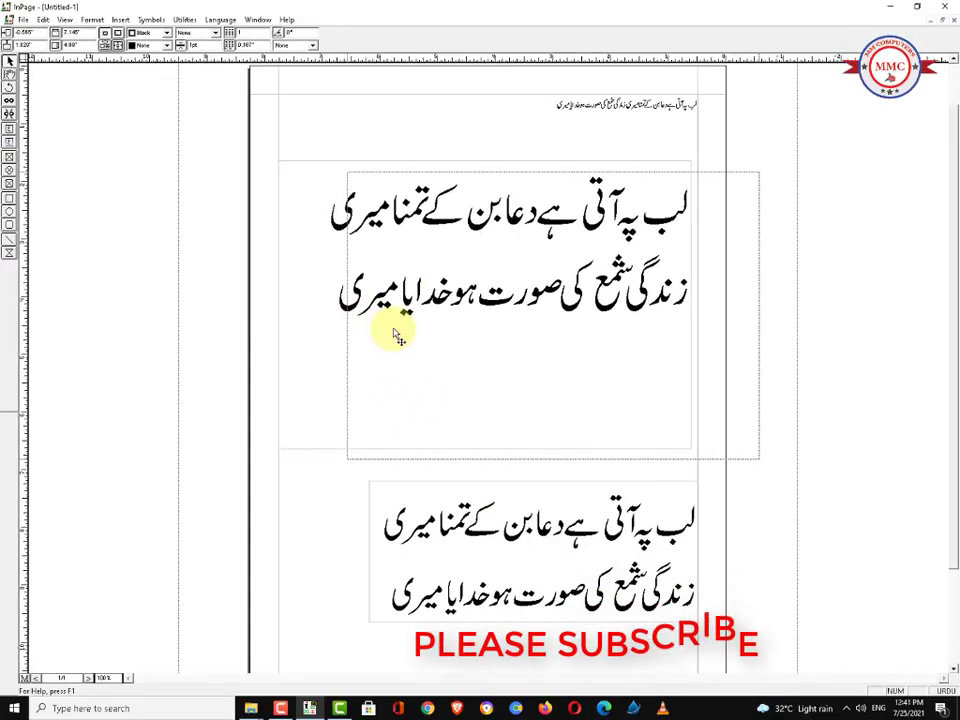
drag(394, 331, 440, 335)
drag(458, 332, 424, 330)
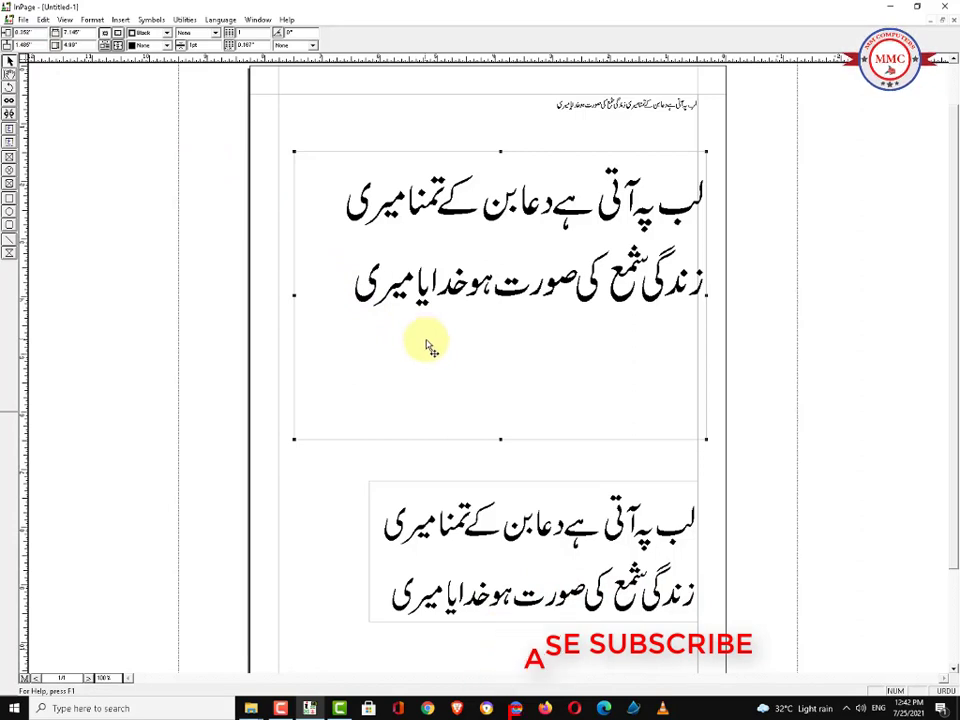
mouse_move(428, 347)
mouse_down()
mouse_move(385, 352)
mouse_move(420, 357)
mouse_up()
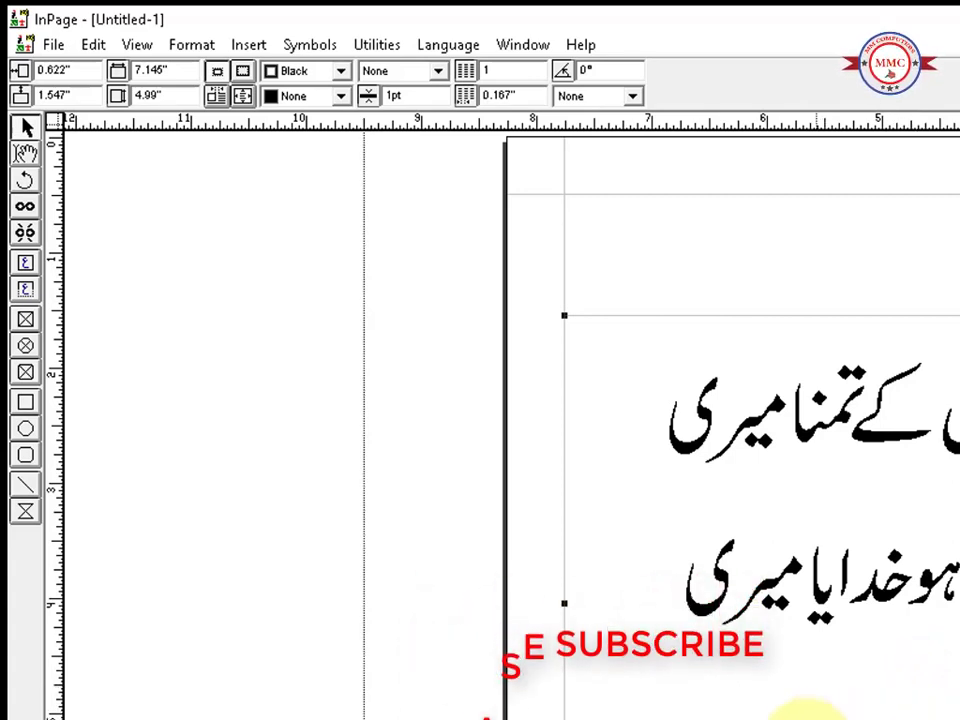
- Set the upper text box's width to 7.5" and its height to 5"
click(185, 52)
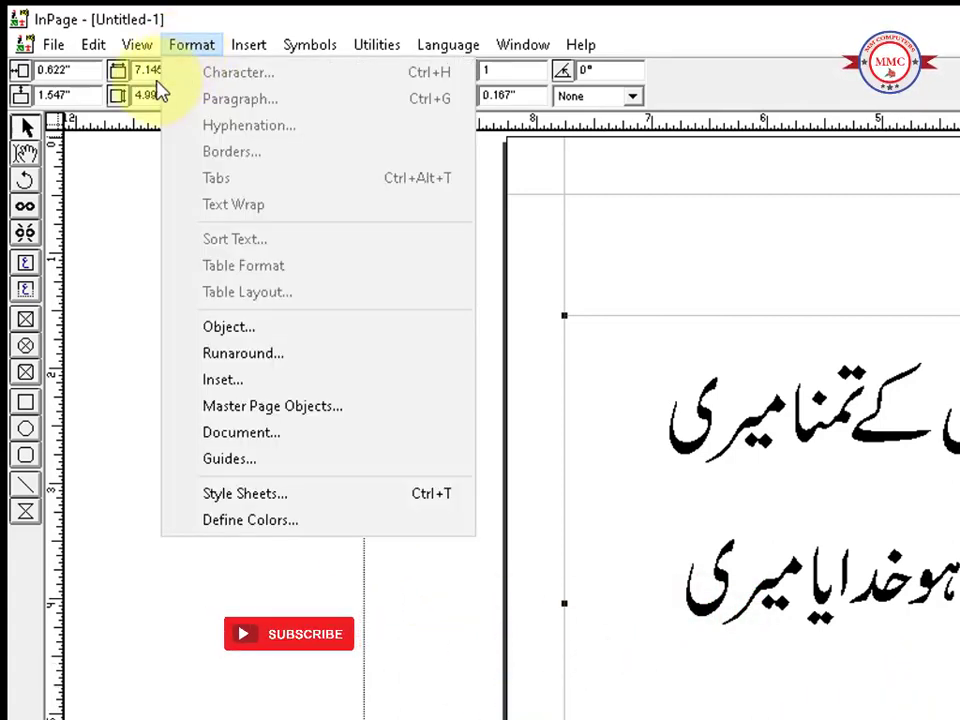
click(183, 75)
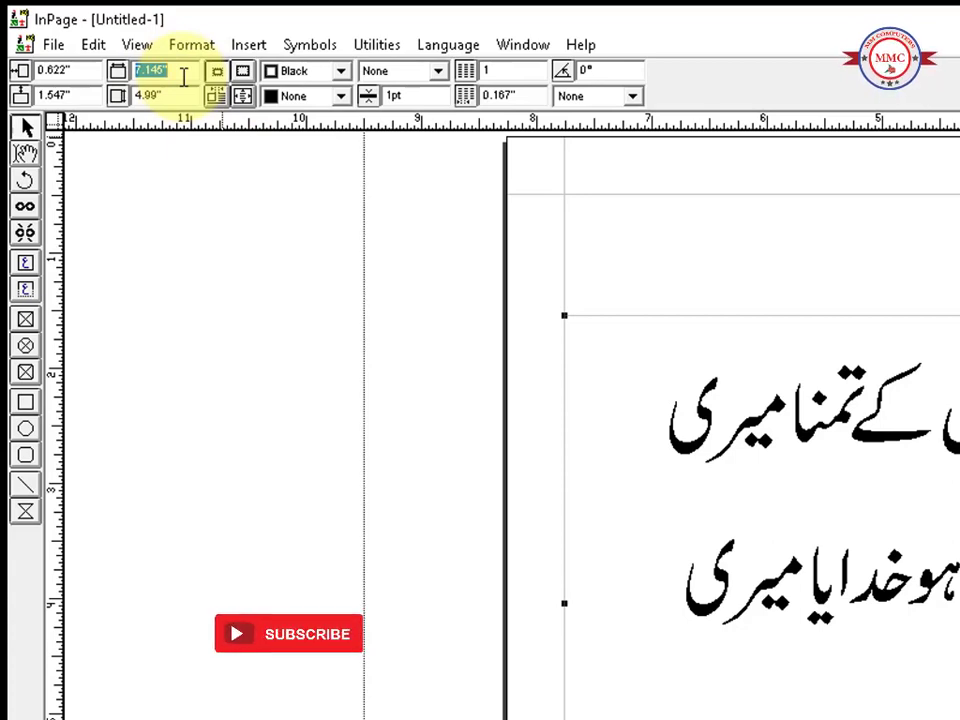
text(7)
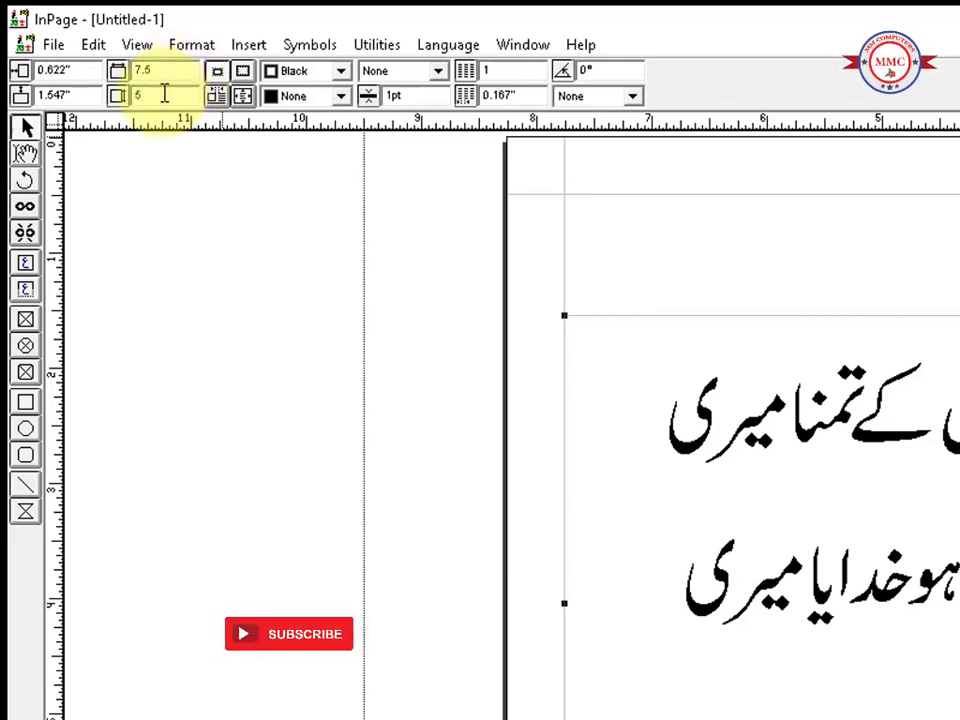
key(Return)
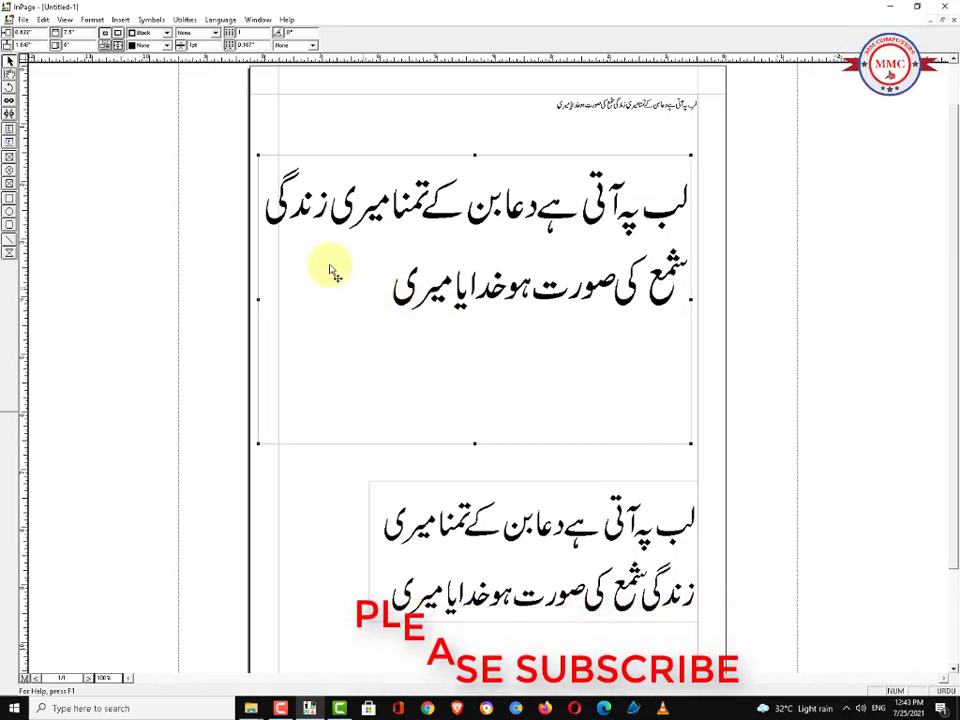
- Give the upper text box a solid line border 5 pt thick
click(10, 63)
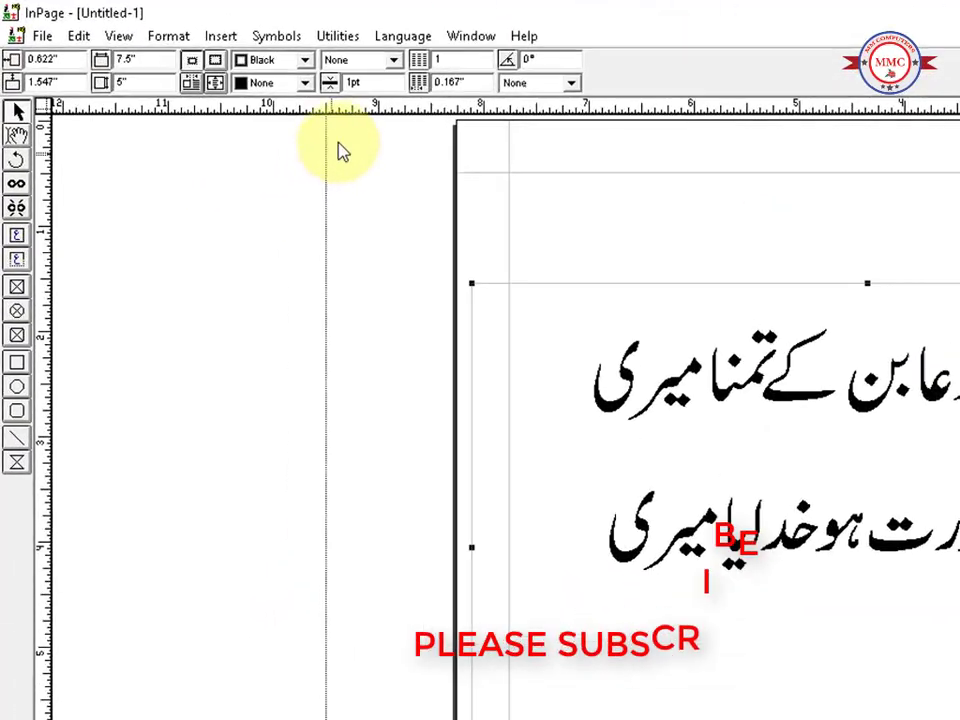
click(400, 60)
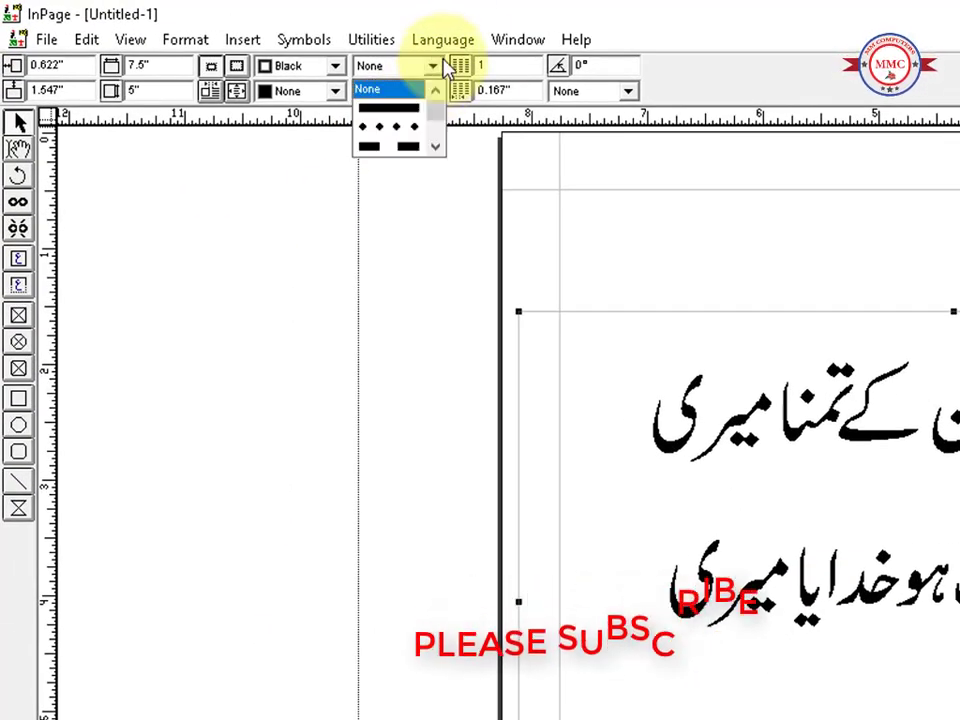
click(407, 112)
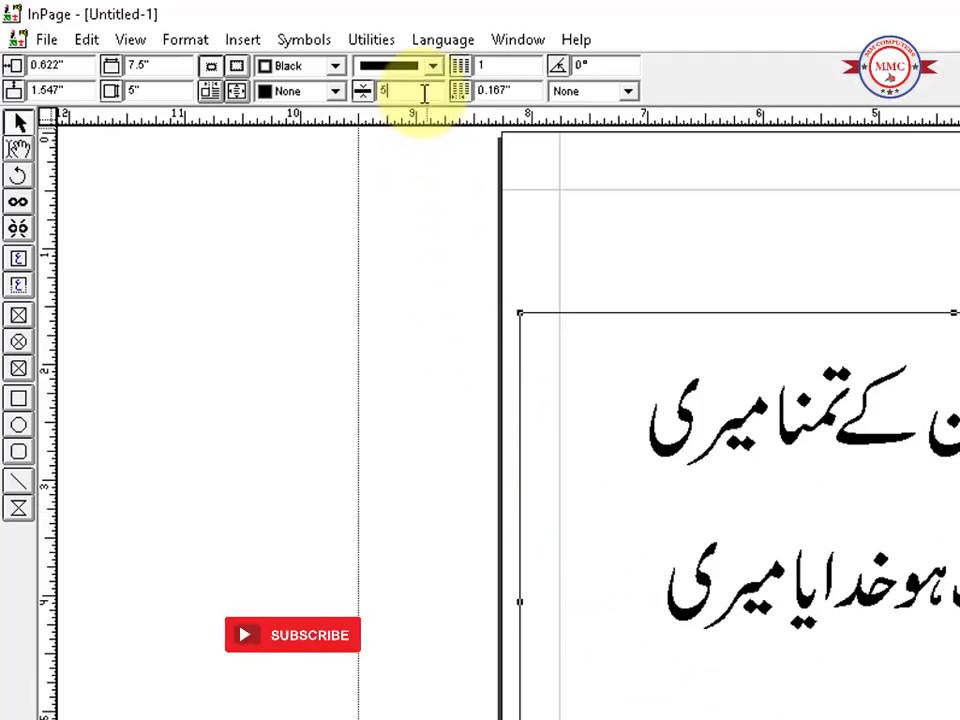
key(Return)
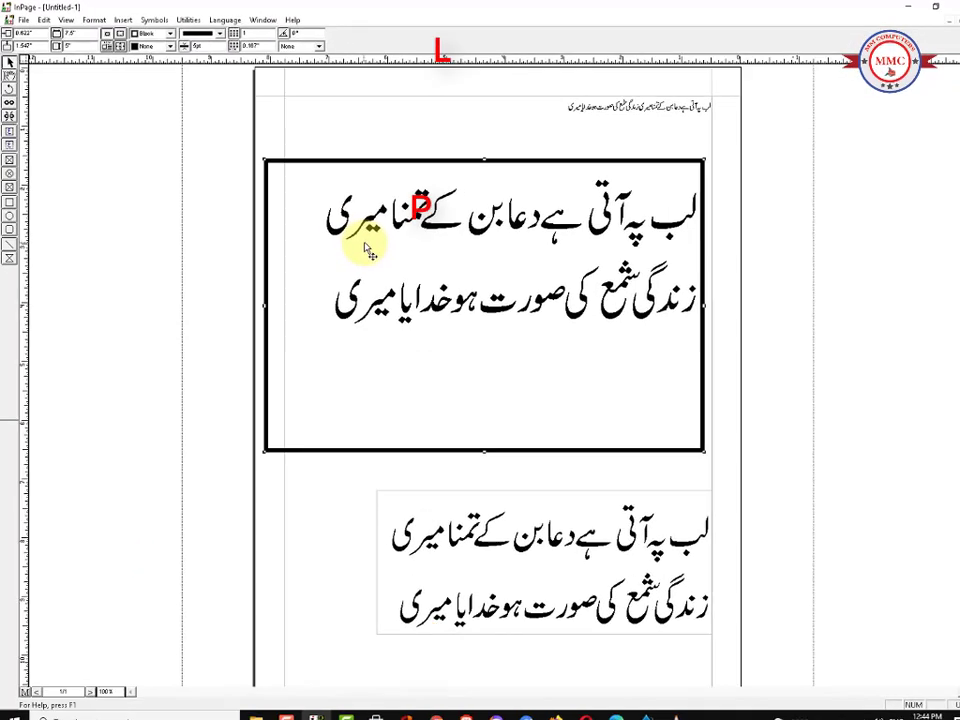
- Shift the bordered text box slightly and shrink it inside the page margins to about 6.625" by 4.604"
drag(373, 235, 369, 236)
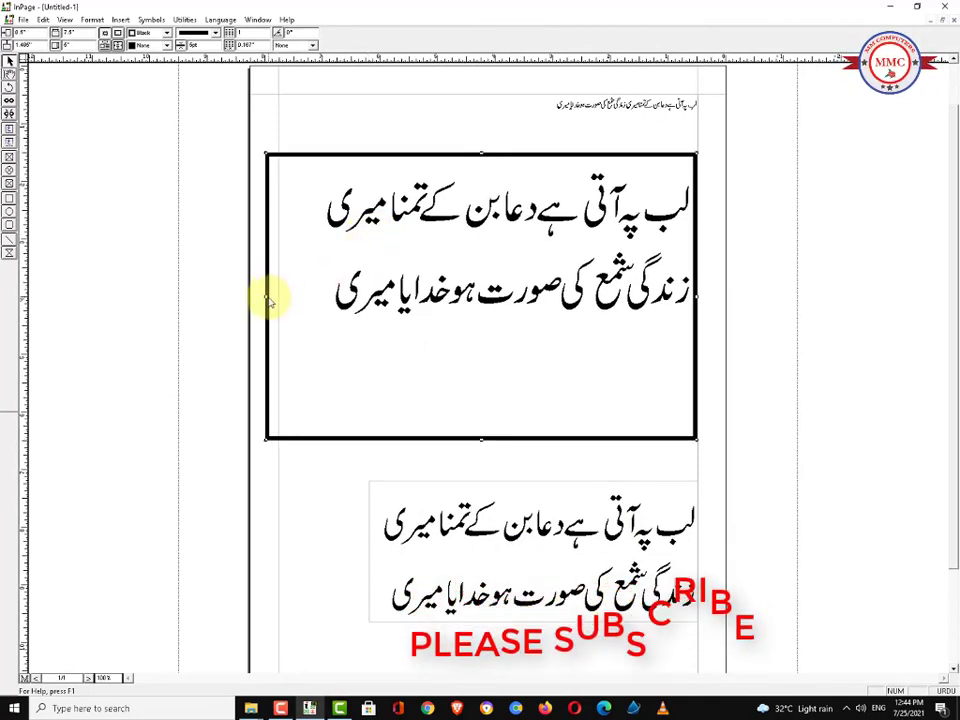
drag(266, 297, 292, 297)
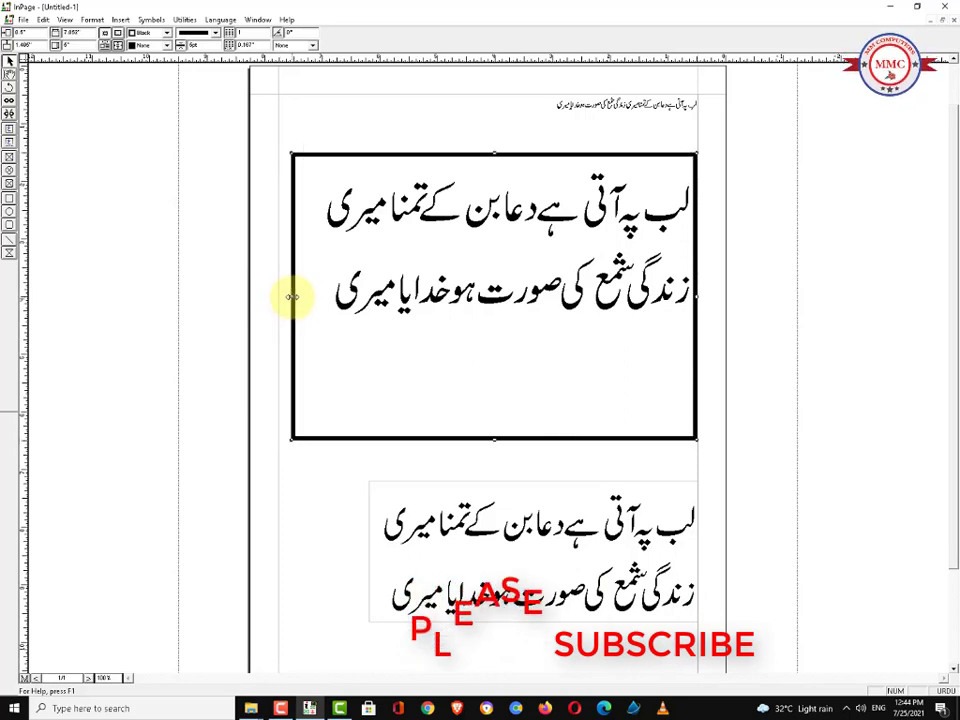
drag(700, 297, 673, 290)
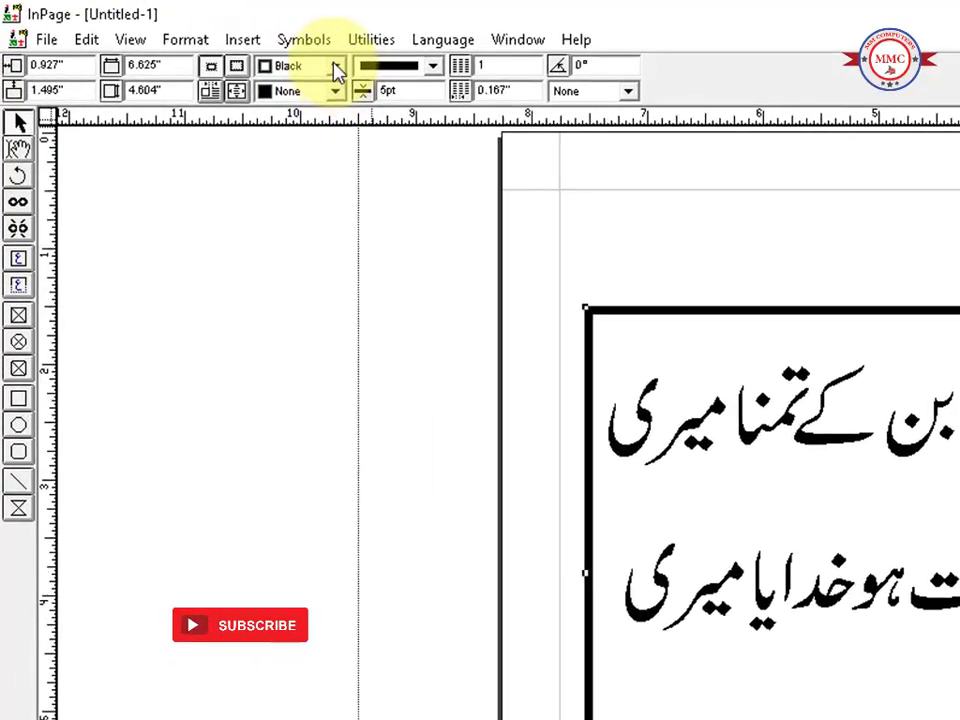
- Color the upper text box's border red and fill its background with yellow
click(336, 67)
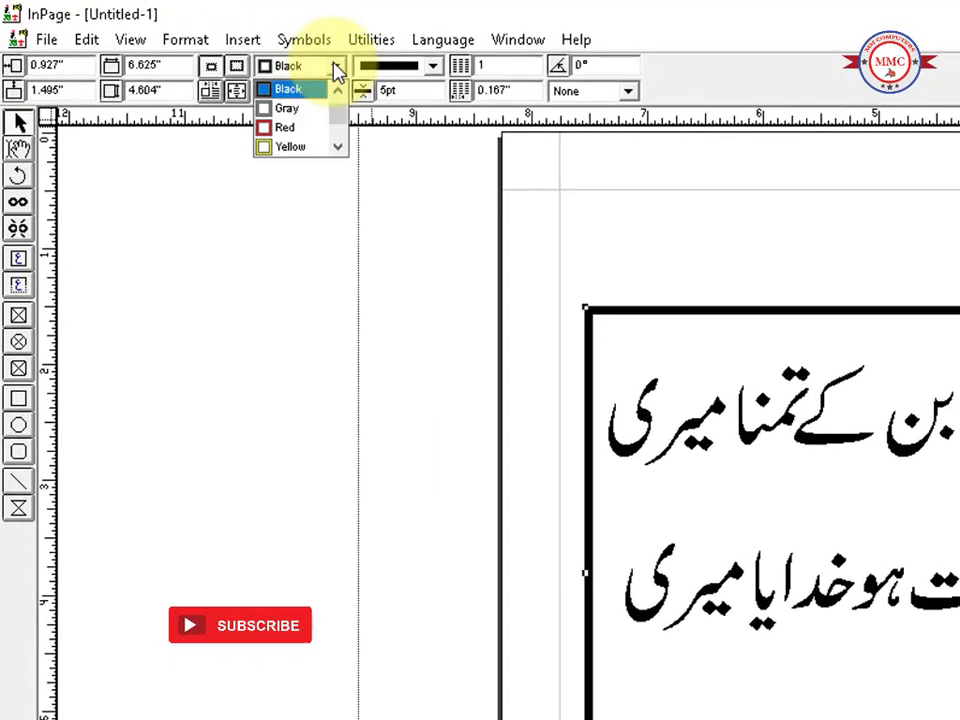
click(287, 128)
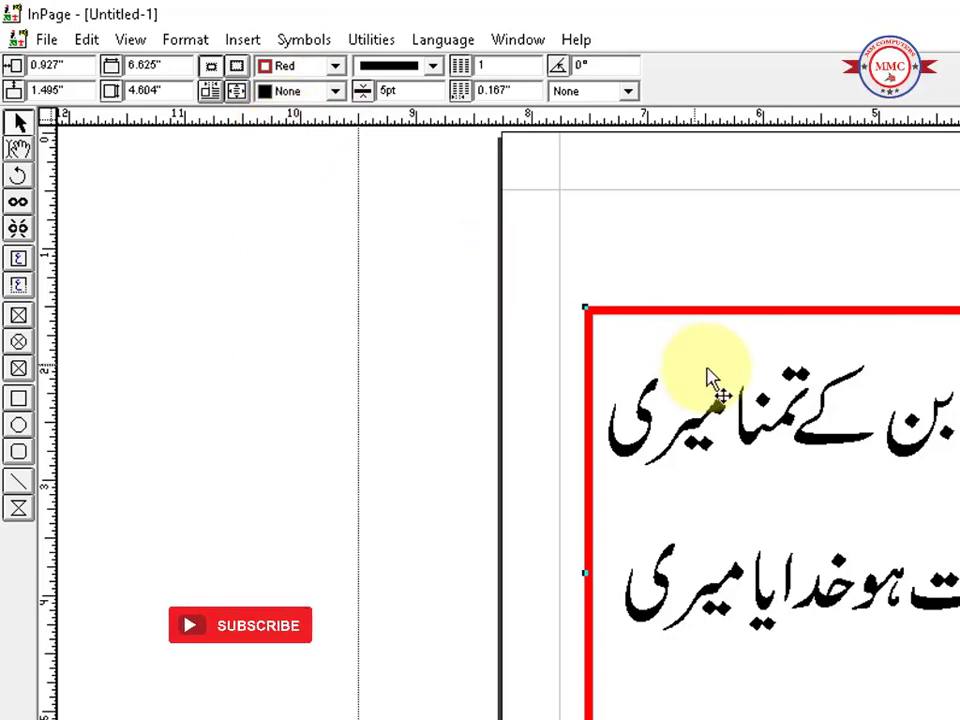
click(336, 93)
click(338, 172)
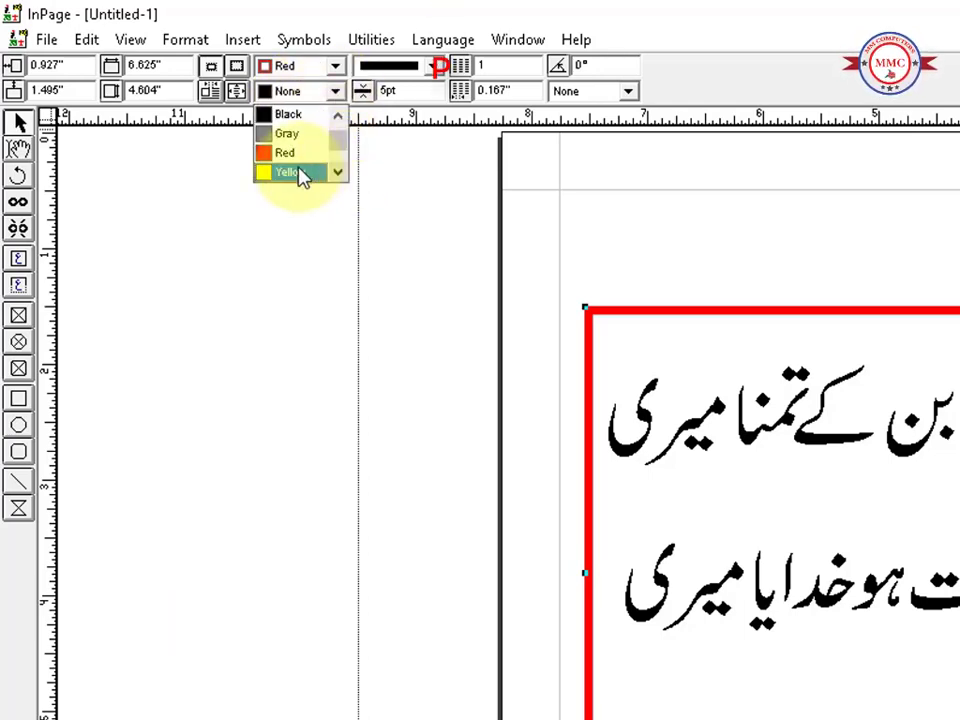
click(300, 174)
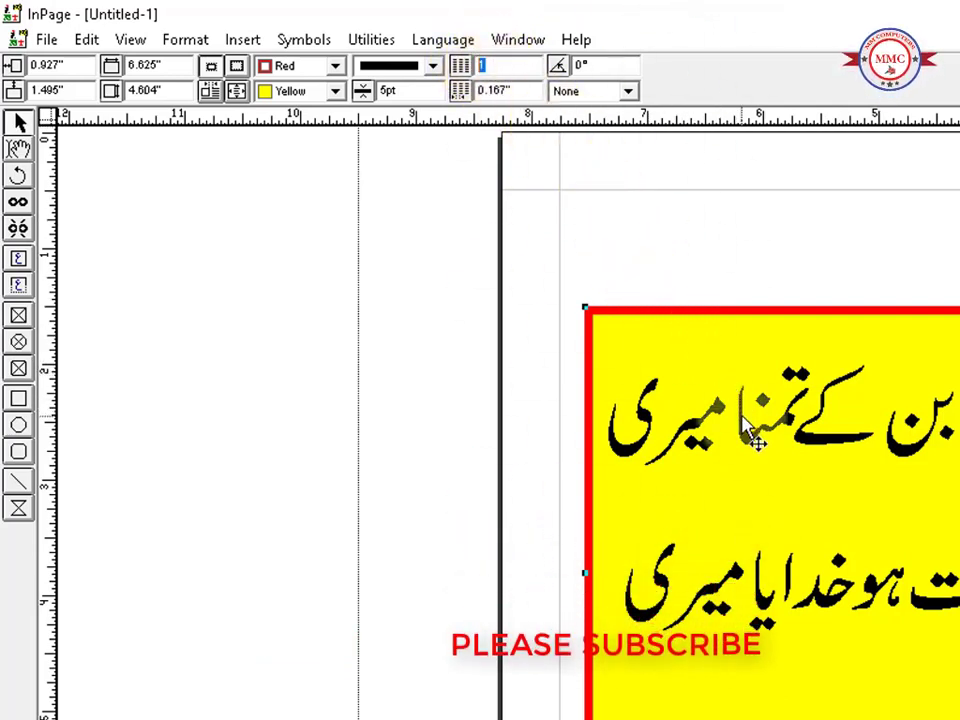
- Open the upper text box's column gutter and column count values for editing
click(533, 88)
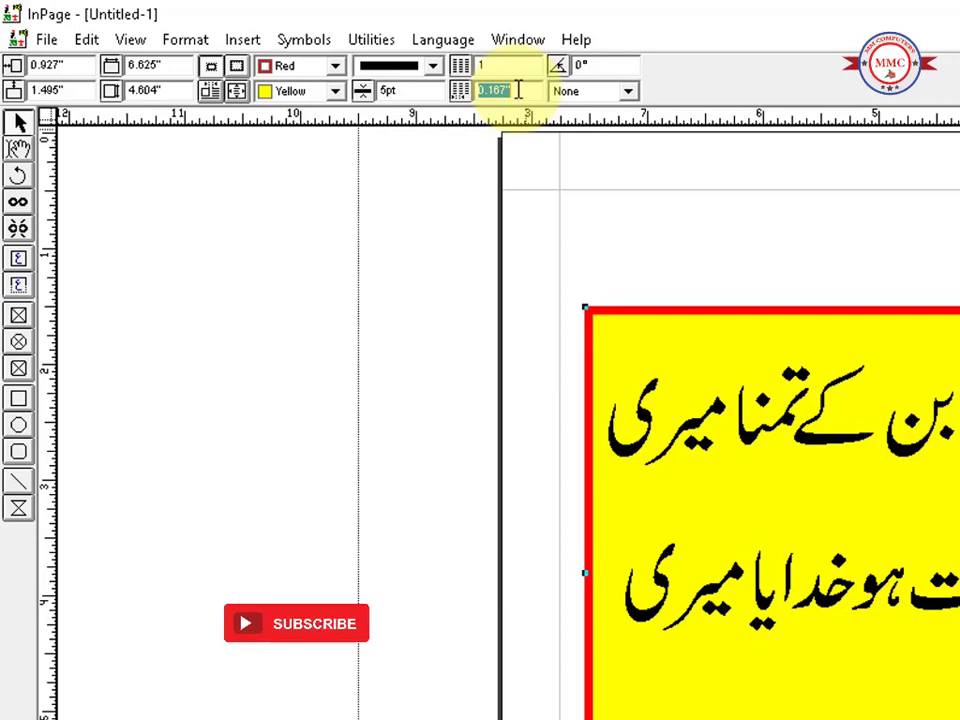
click(514, 67)
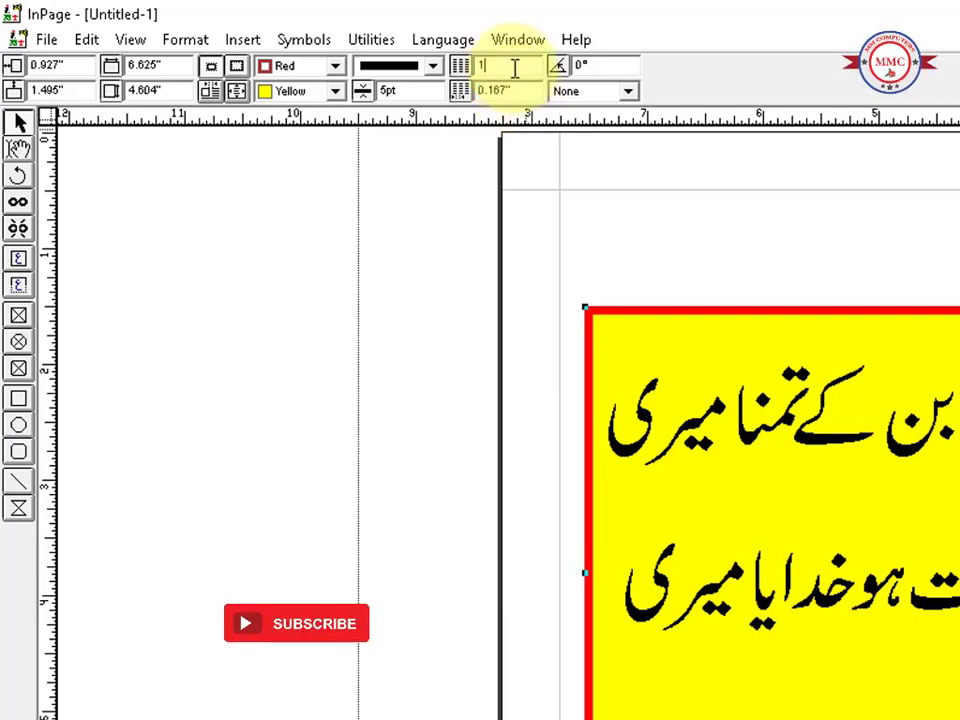